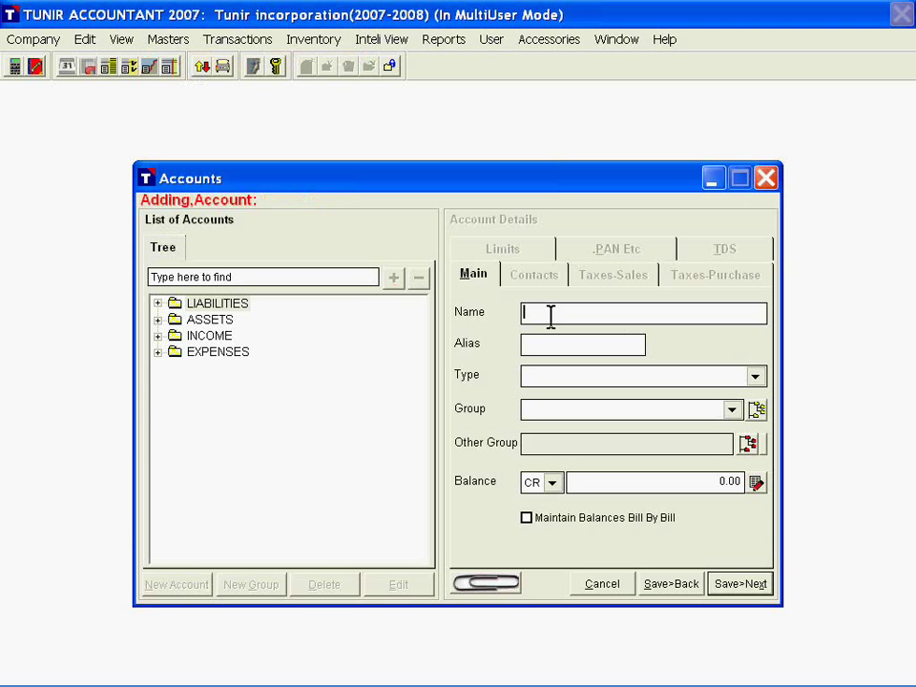
# Name the new account Universal Trading Company and give it the alias UTC
pyautogui.write('Universal Tra')
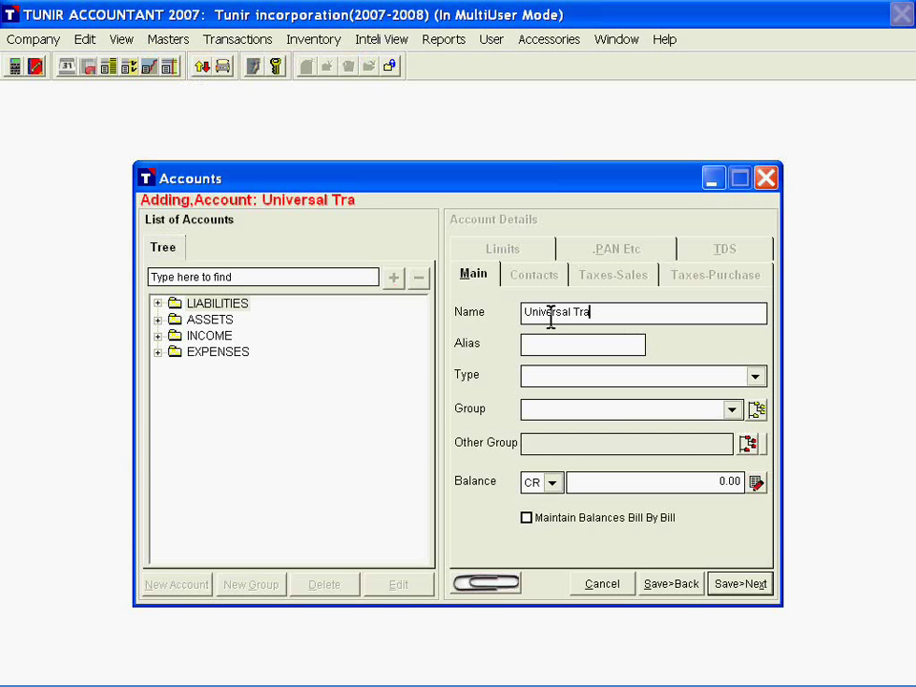
pyautogui.write('ding Company')
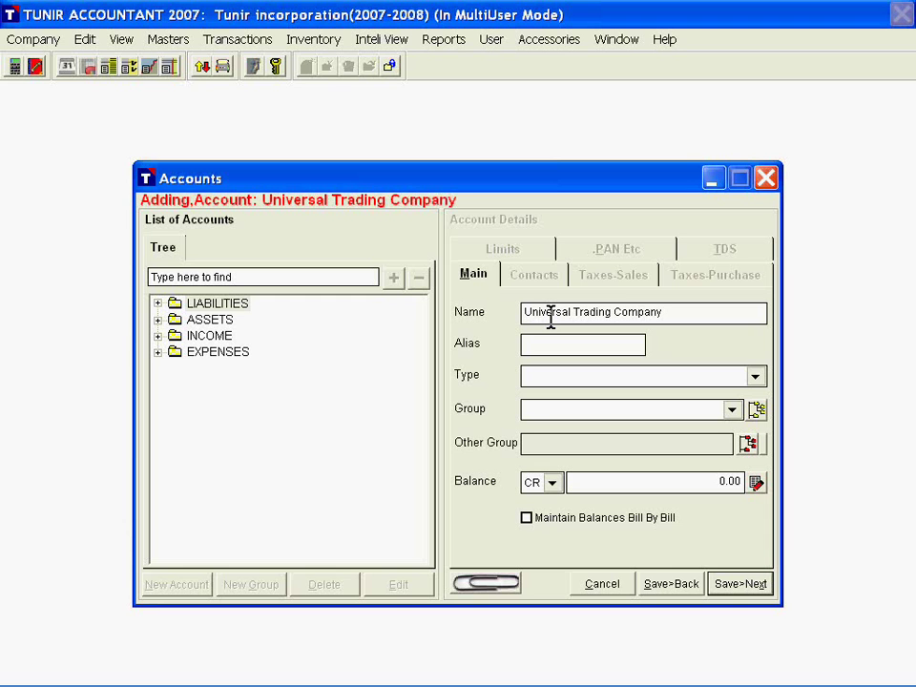
pyautogui.press('Tab')
pyautogui.write('UTC')
pyautogui.press('Tab')
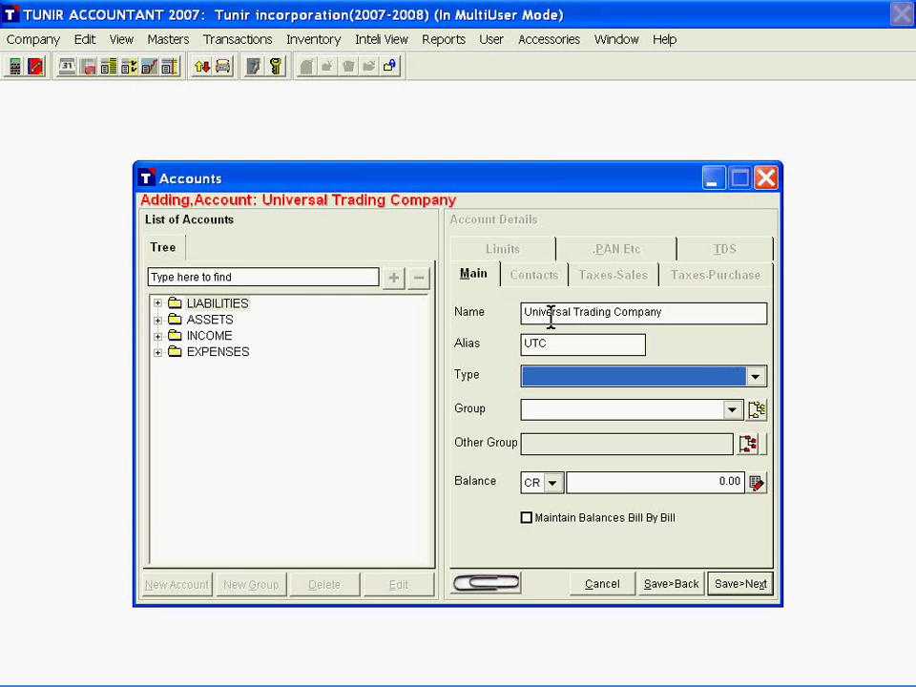
# Set the account type to SUPPLIER and assign it to the Sundary Creditors group
pyautogui.press('s')
pyautogui.press('Tab')
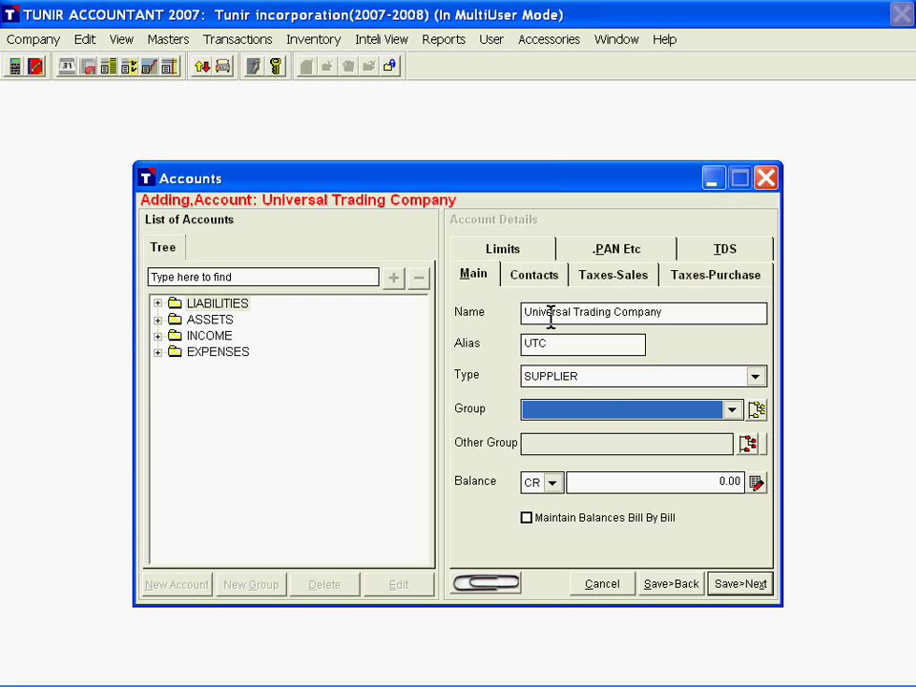
pyautogui.press('s')
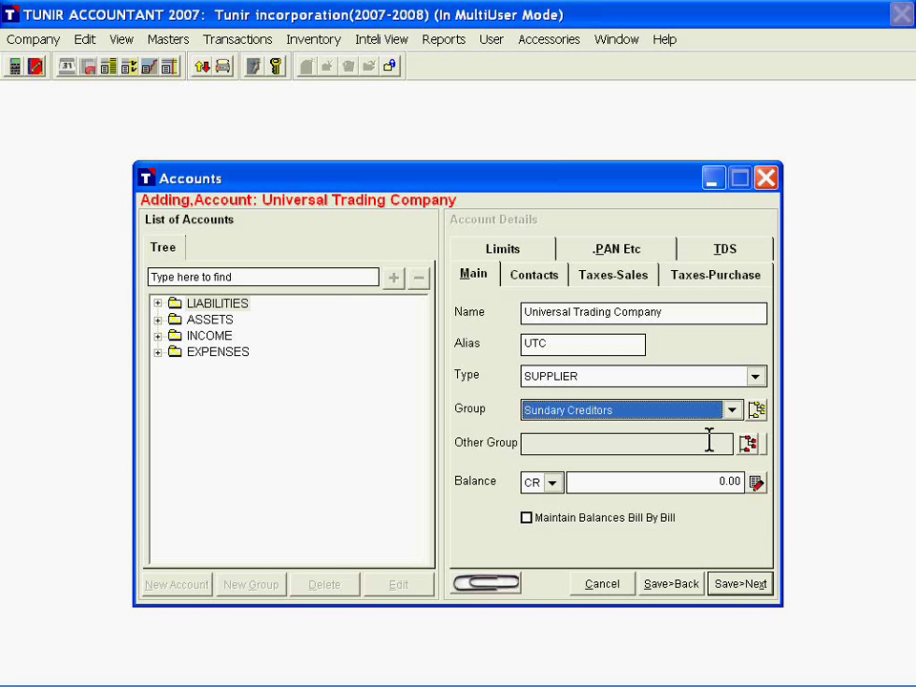
# Set the account's reverse-balance group to Advance to Suppliers under Current Assets, Loans and Advances
pyautogui.click(747, 445)
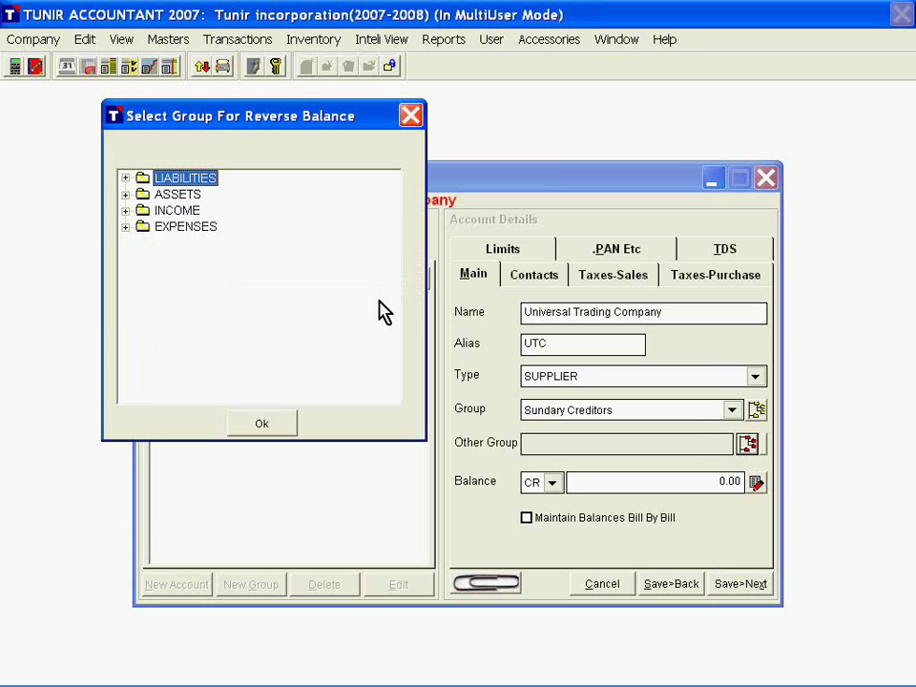
pyautogui.click(125, 194)
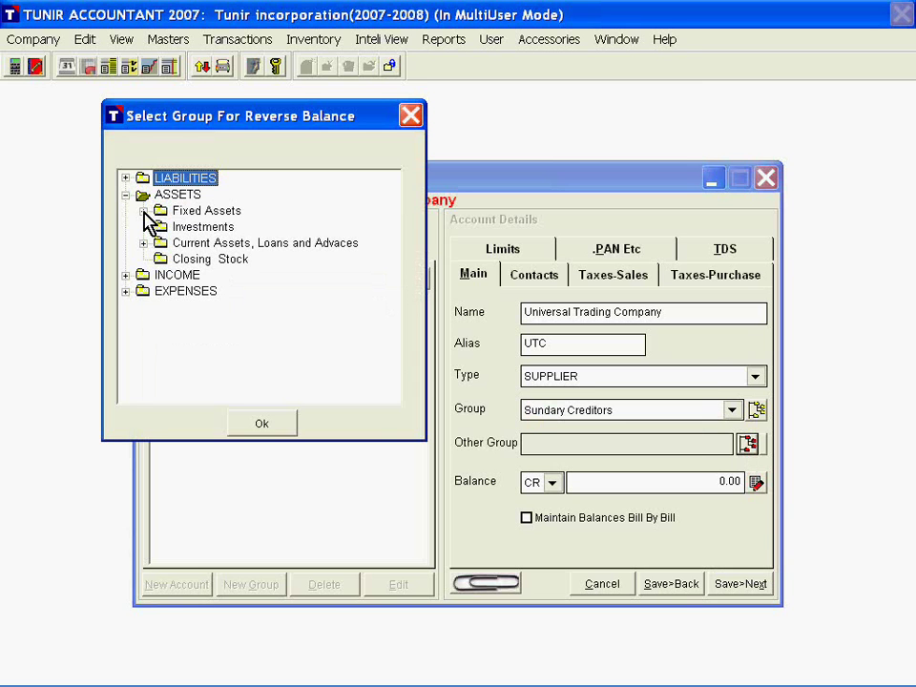
pyautogui.click(143, 243)
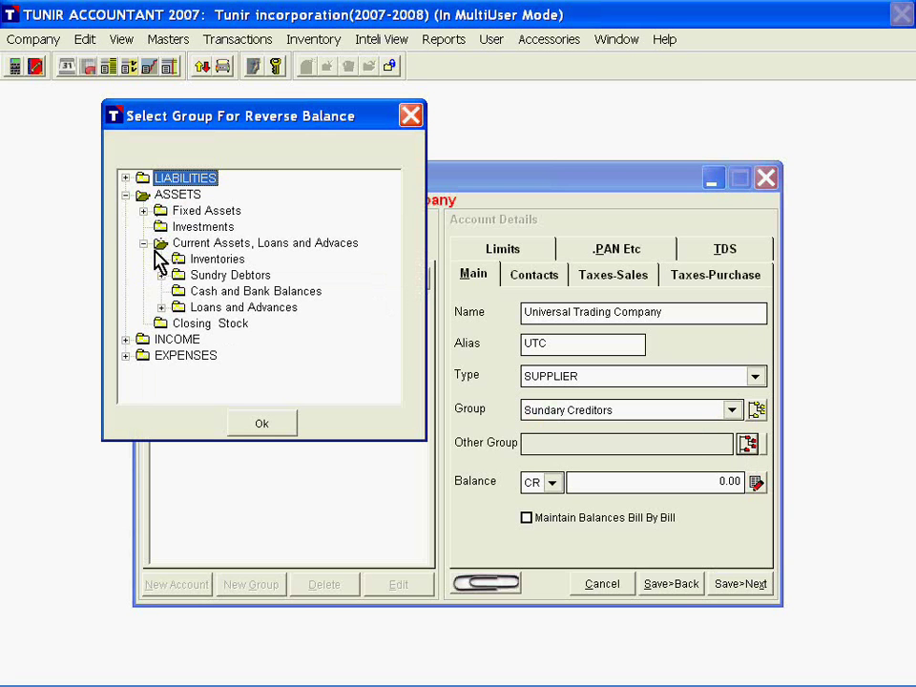
pyautogui.click(162, 307)
pyautogui.click(212, 339)
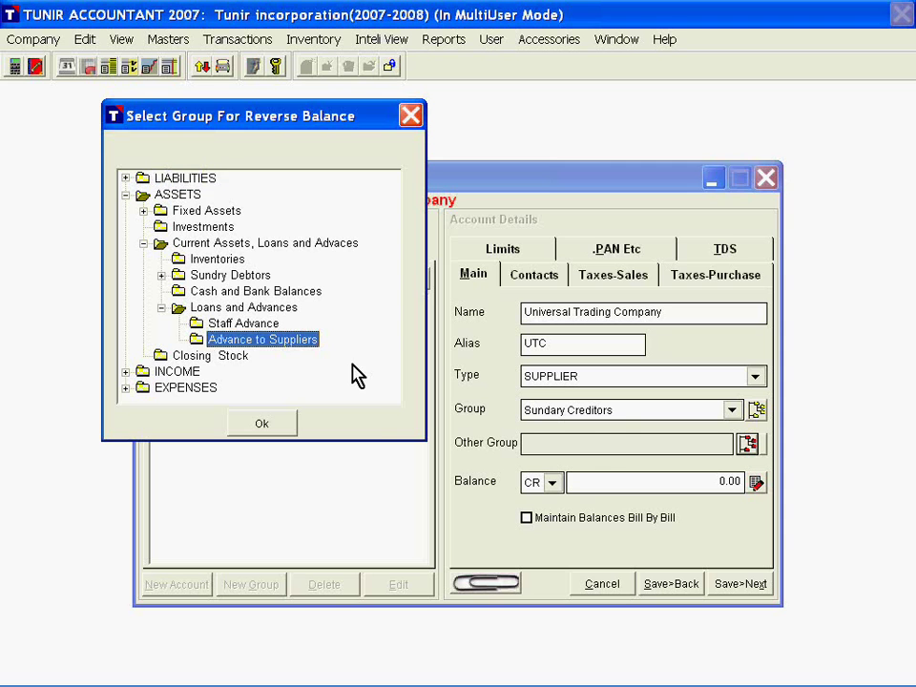
pyautogui.press('Return')
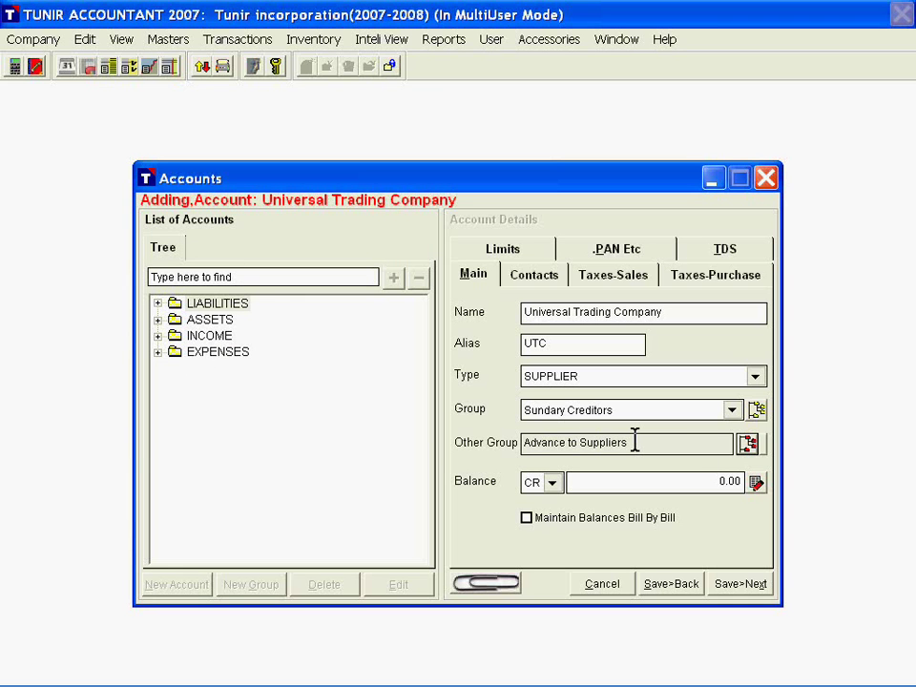
pyautogui.click(599, 441)
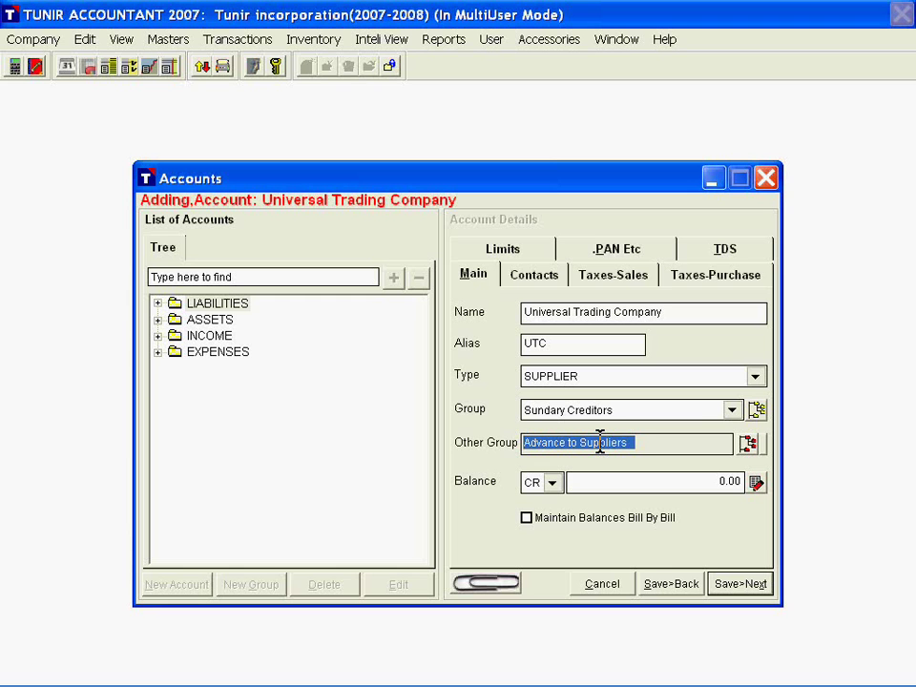
# Enable Maintain Balances Bill By Bill and keep SUPPLIER selected as the account type
pyautogui.click(601, 517)
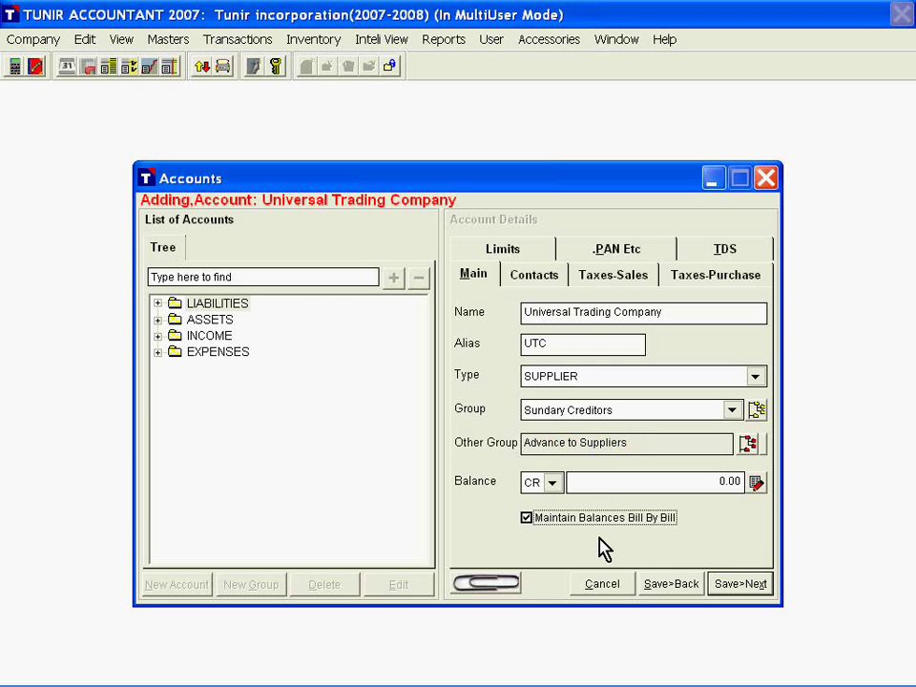
pyautogui.click(587, 378)
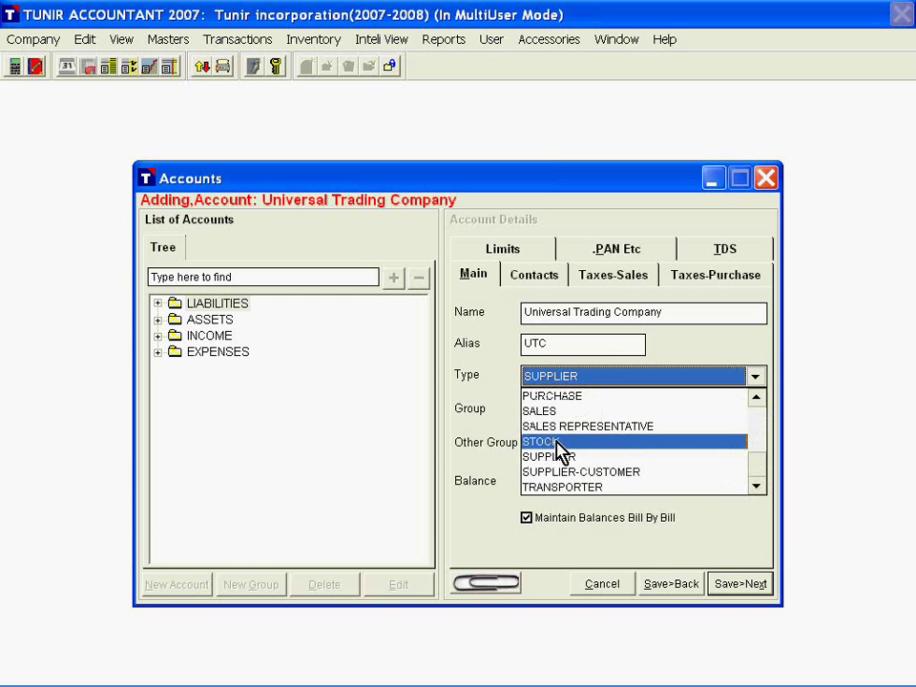
pyautogui.click(554, 456)
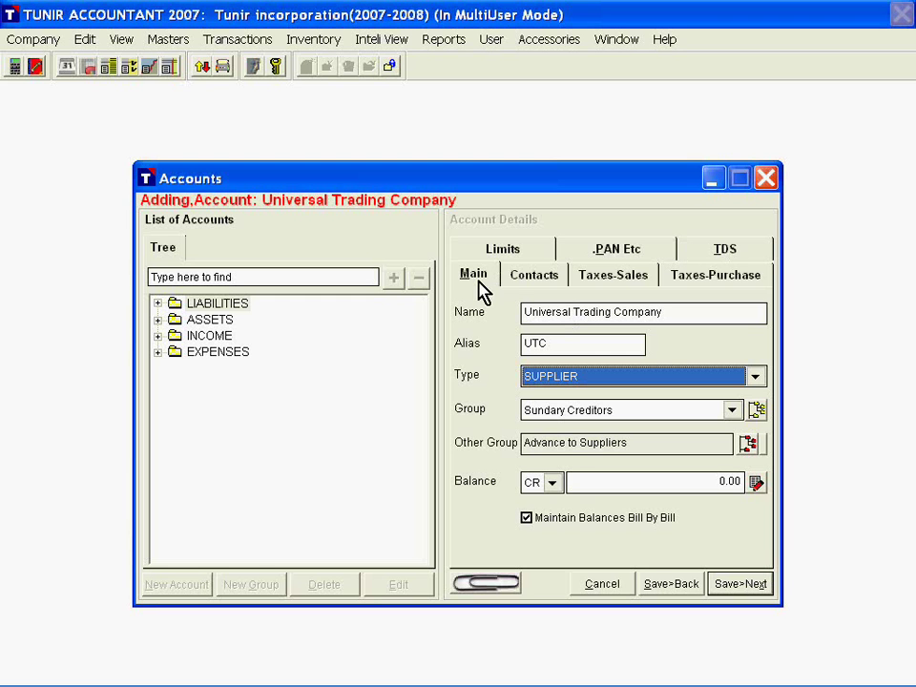
# Fill in the account's contact person, fax number and e-mail, leaving the phone numbers empty
pyautogui.click(544, 280)
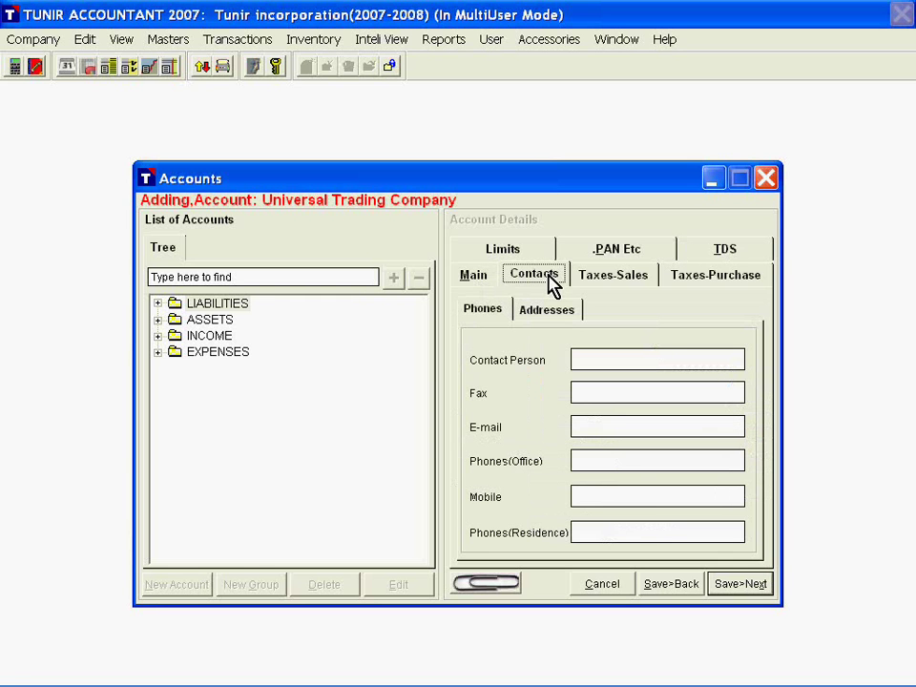
pyautogui.click(600, 358)
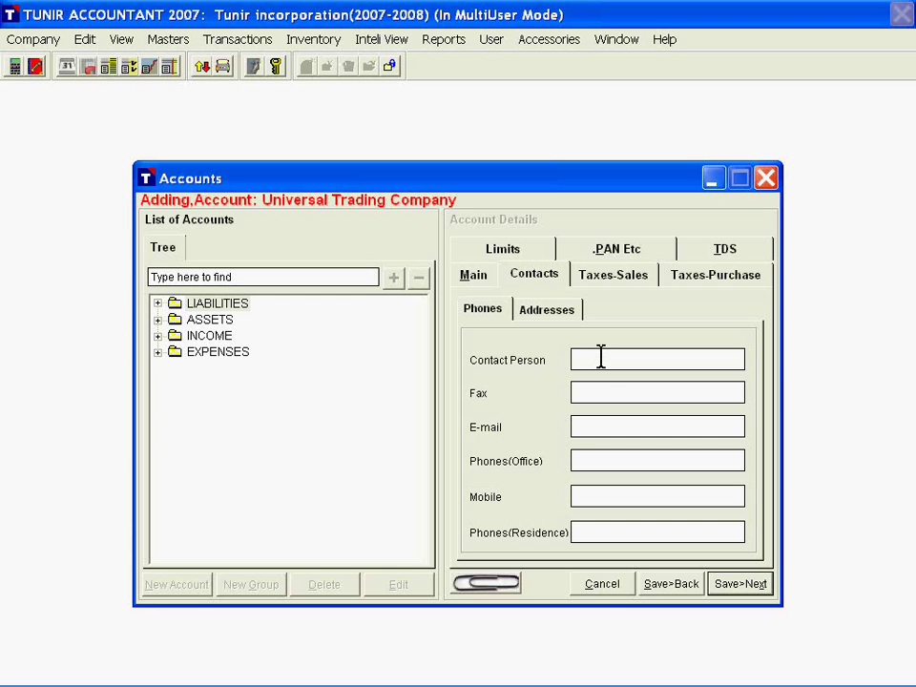
pyautogui.write('Name')
pyautogui.press('Tab')
pyautogui.write('1235465')
pyautogui.press('Tab')
pyautogui.write('abc@temp.com')
pyautogui.press('Tab')
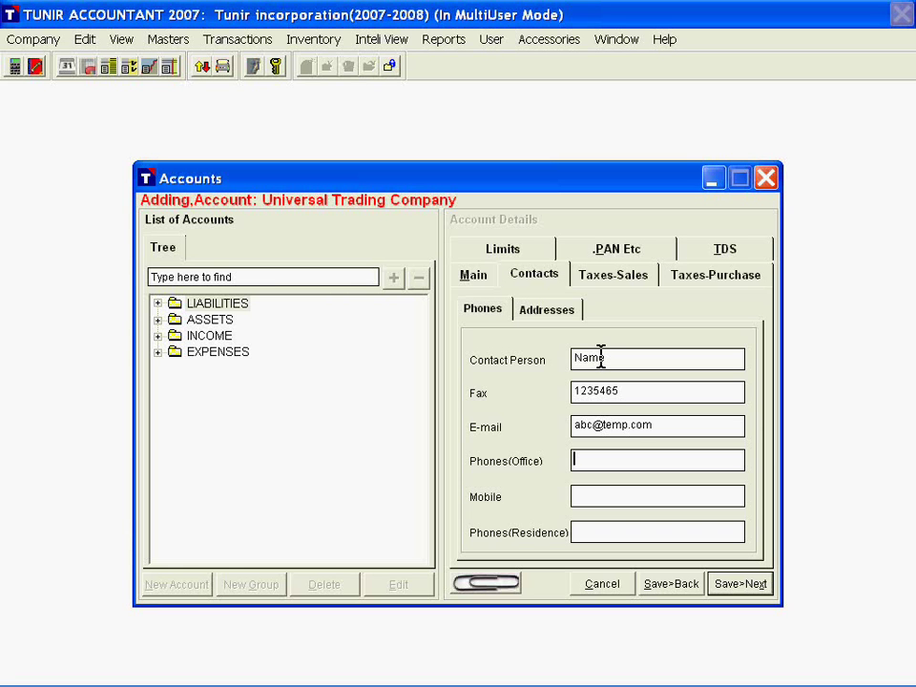
pyautogui.press('Tab')
pyautogui.press('Tab')
# Enter "Add Line 1" as the first line of both the office address and the shipping address
pyautogui.click(549, 313)
pyautogui.write('Ad')
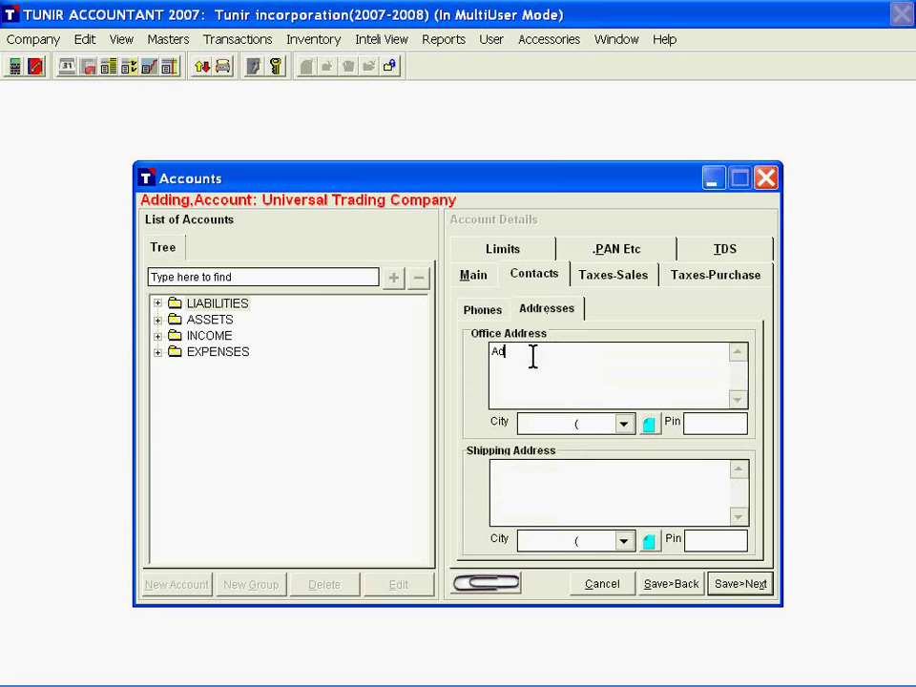
pyautogui.write('d Line 1')
pyautogui.press('Tab')
pyautogui.click(518, 469)
pyautogui.write('Add Line 1')
# Add "Addd LIne 2" as the second office address line and set the office city to INDORE
pyautogui.click(565, 350)
pyautogui.press('Return')
pyautogui.write('Addd Line 2')
pyautogui.click(623, 422)
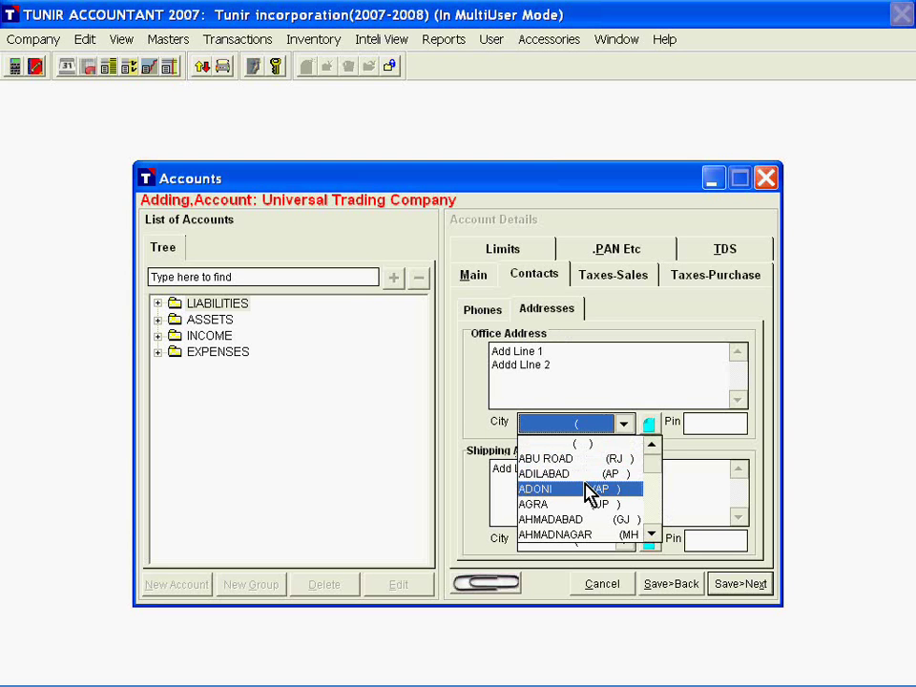
pyautogui.write('indore')
pyautogui.press('Return')
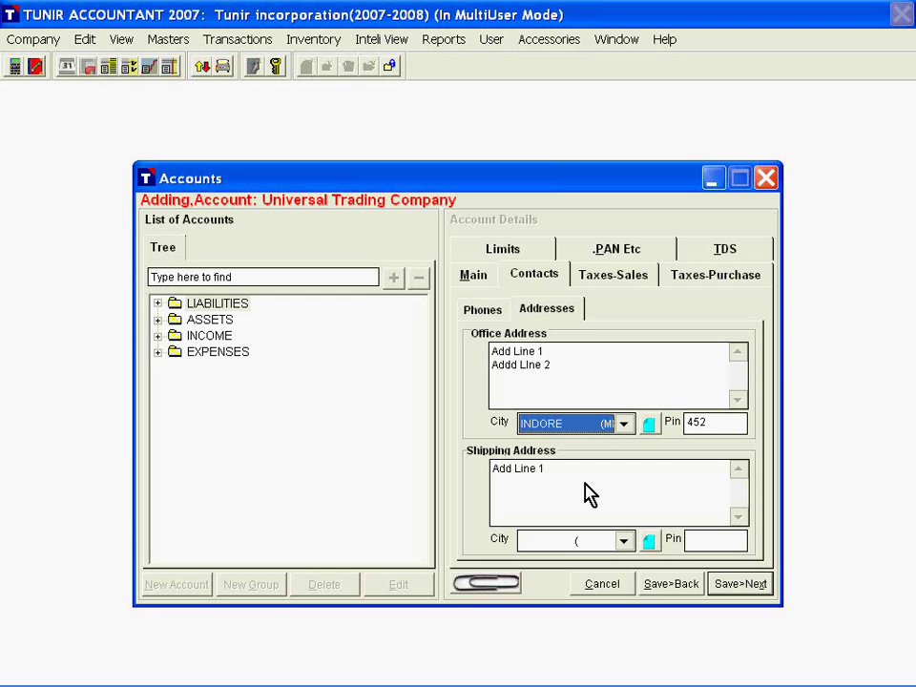
pyautogui.click(689, 422)
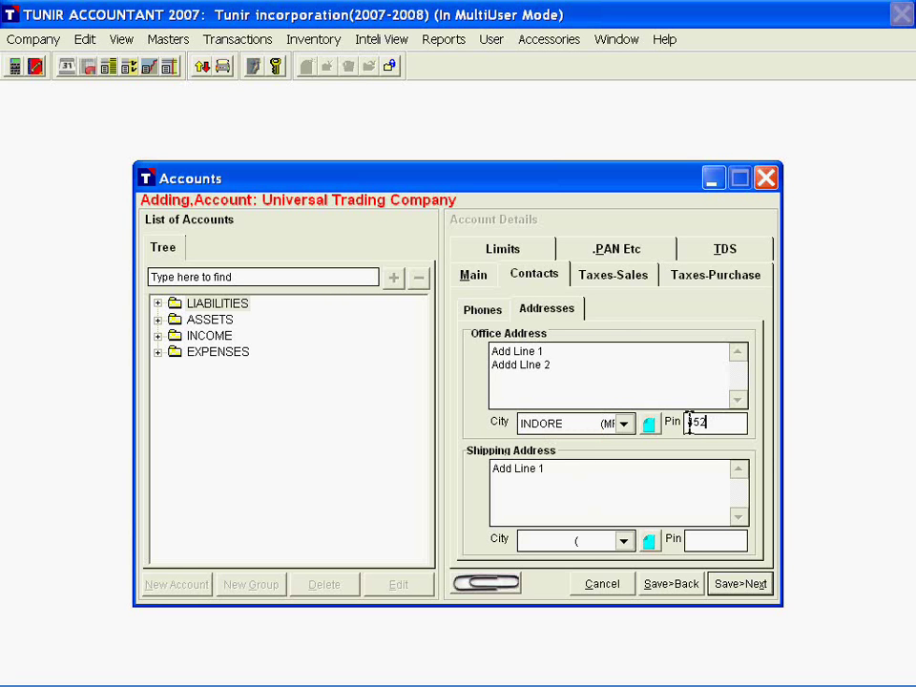
pyautogui.doubleClick(689, 421)
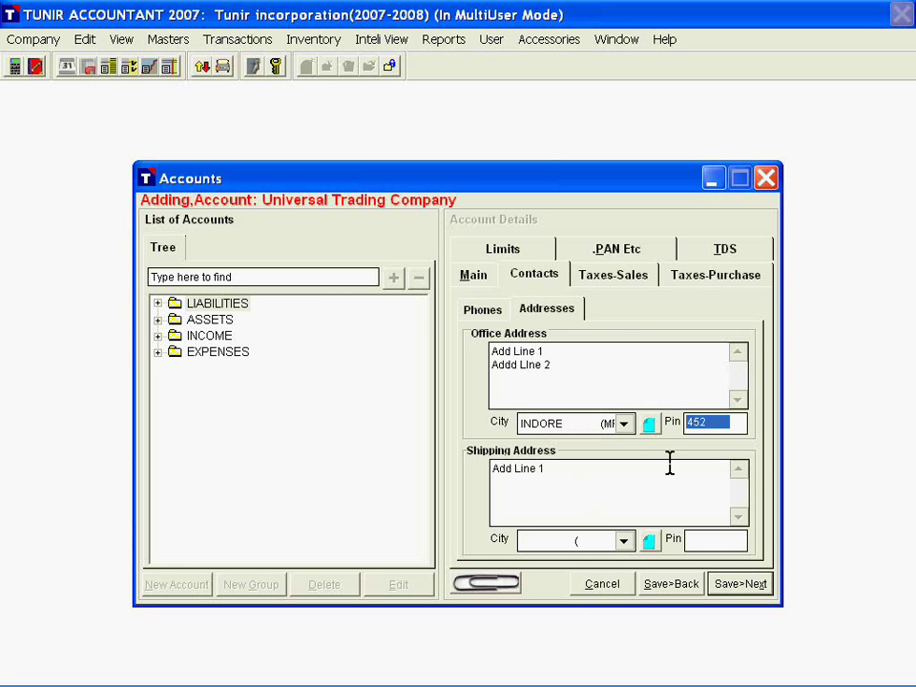
pyautogui.click(654, 349)
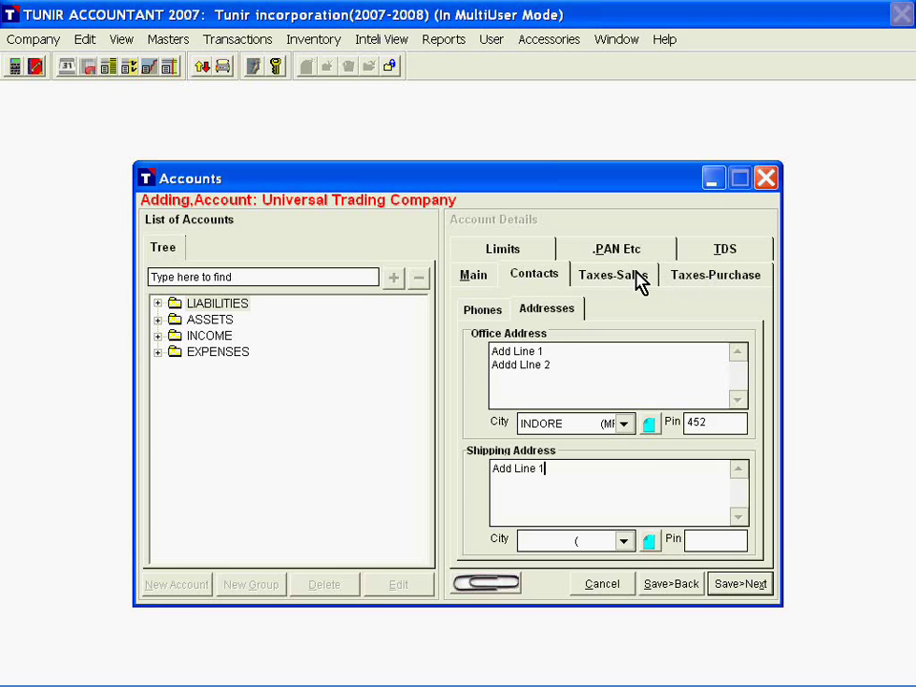
# Review the allowed charge categories for sales and purchases on this account
pyautogui.click(698, 284)
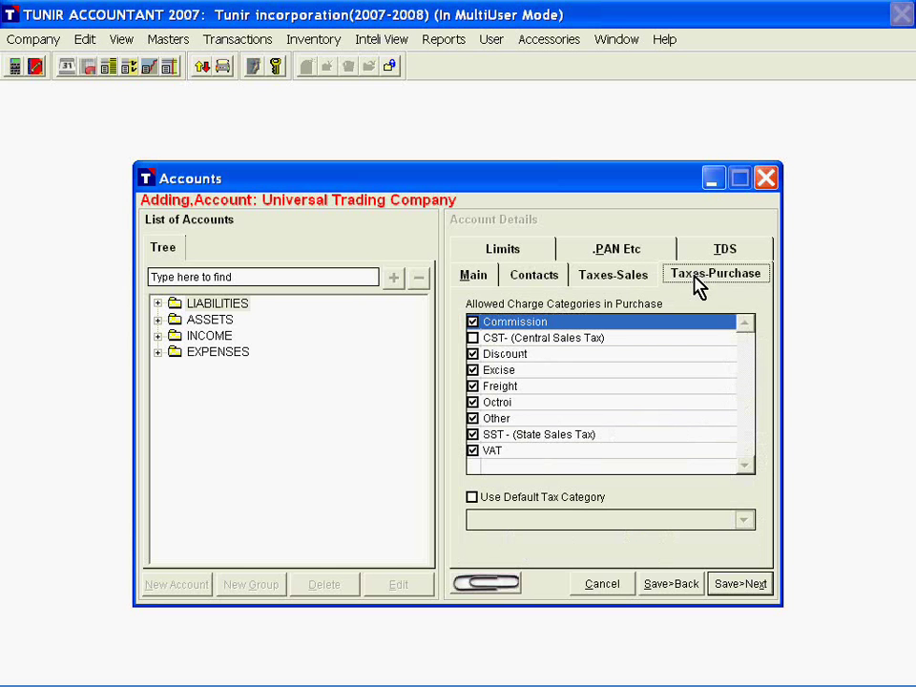
pyautogui.press('Left')
pyautogui.click(691, 288)
# Raise the number of days in the debit due period and set the debit amount limit to 10000
pyautogui.click(503, 249)
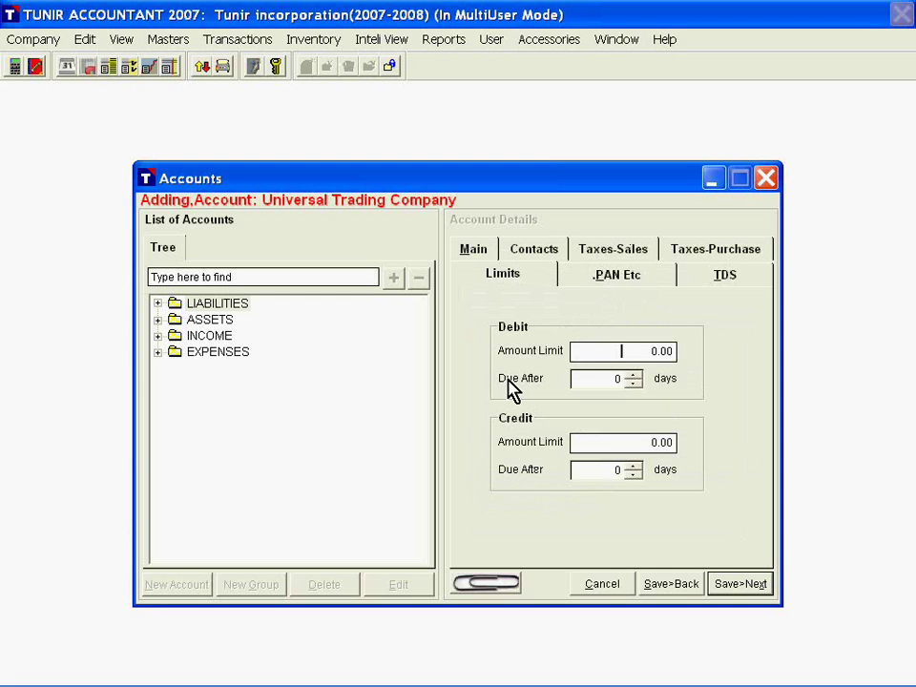
pyautogui.write('6')
pyautogui.click(633, 375)
pyautogui.click(634, 375)
pyautogui.click(633, 375)
pyautogui.click(633, 375)
pyautogui.click(603, 351)
pyautogui.write('10000')
pyautogui.press('Tab')
# Enter the placeholder texts "PAN NO.", "TINNO" and "CSTNO" for the PAN, TIN/ST and CST numbers
pyautogui.click(616, 275)
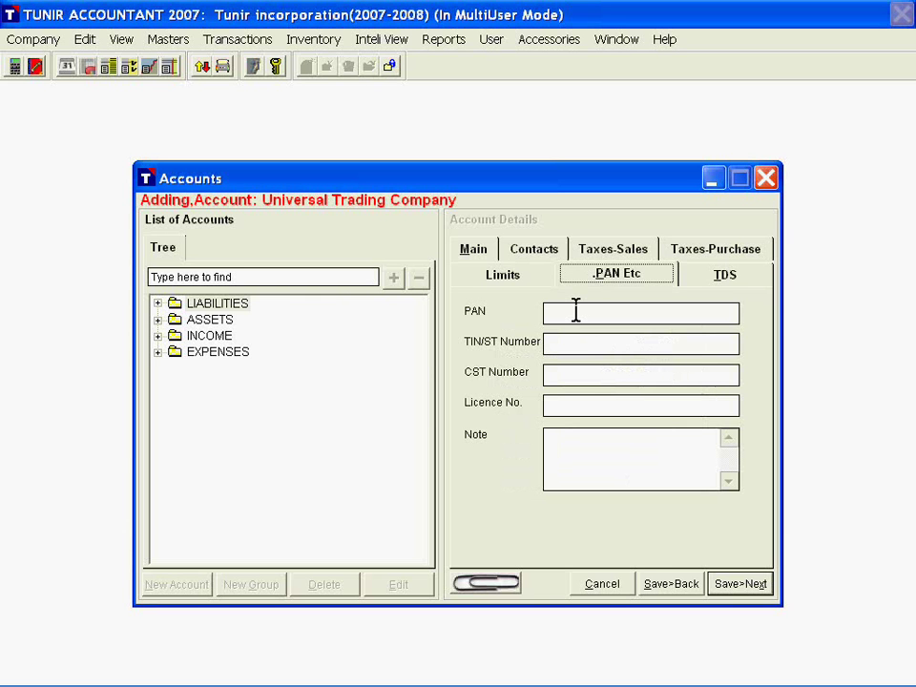
pyautogui.click(591, 311)
pyautogui.write('PAN NO.')
pyautogui.press('Tab')
pyautogui.write('TUIN')
pyautogui.press('BackSpace')
pyautogui.press('BackSpace')
pyautogui.press('BackSpace')
pyautogui.write('IN')
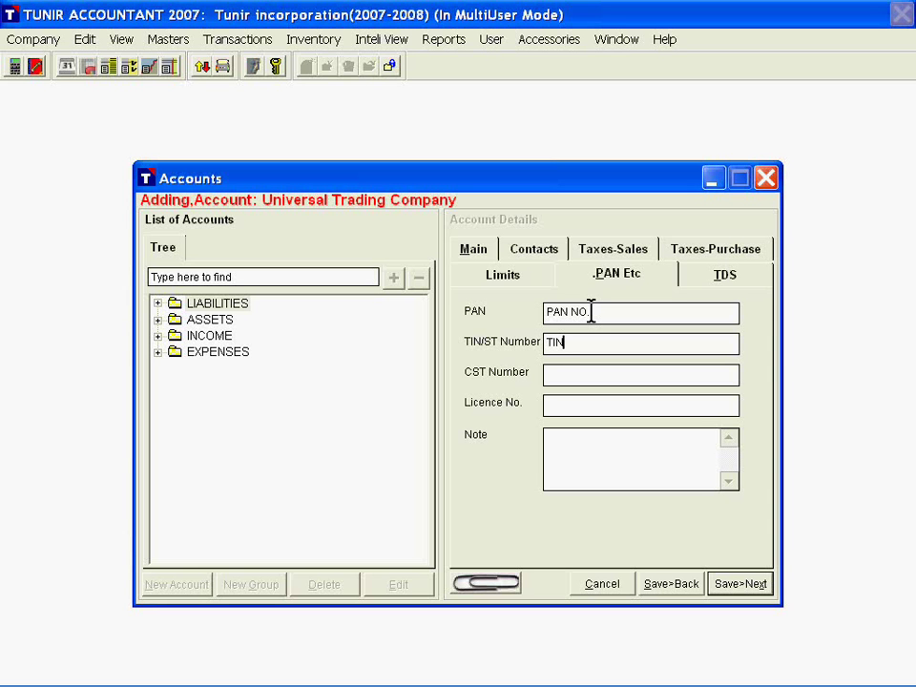
pyautogui.write('NO')
pyautogui.press('Tab')
pyautogui.write('CSTNO')
# Add a two-line note to the account reading "Note line 1" and "Note line 2"
pyautogui.click(635, 445)
pyautogui.write('Not')
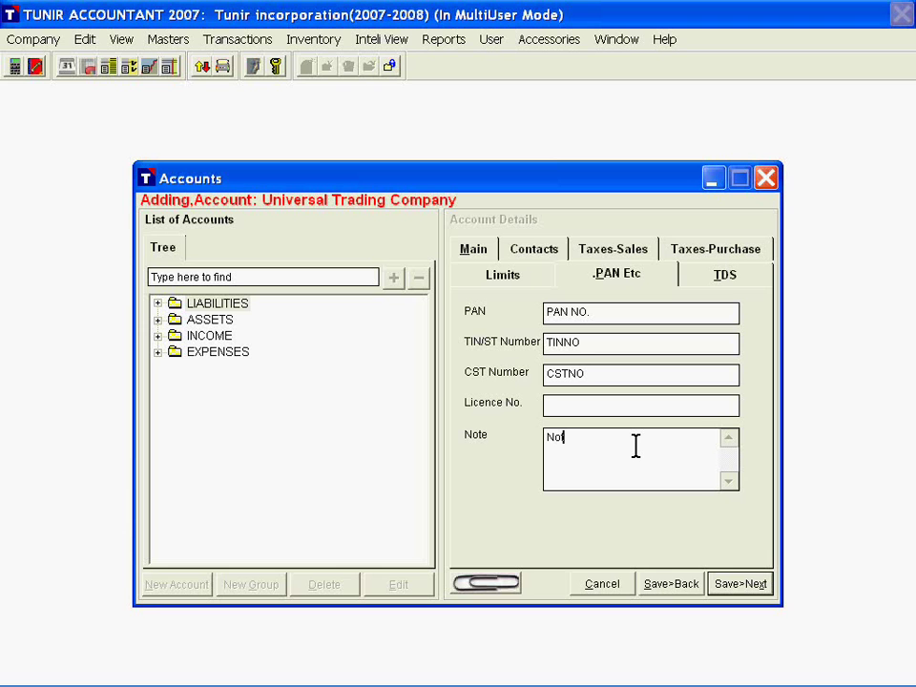
pyautogui.write('e line 1')
pyautogui.press('Return')
pyautogui.write('Note line 2')
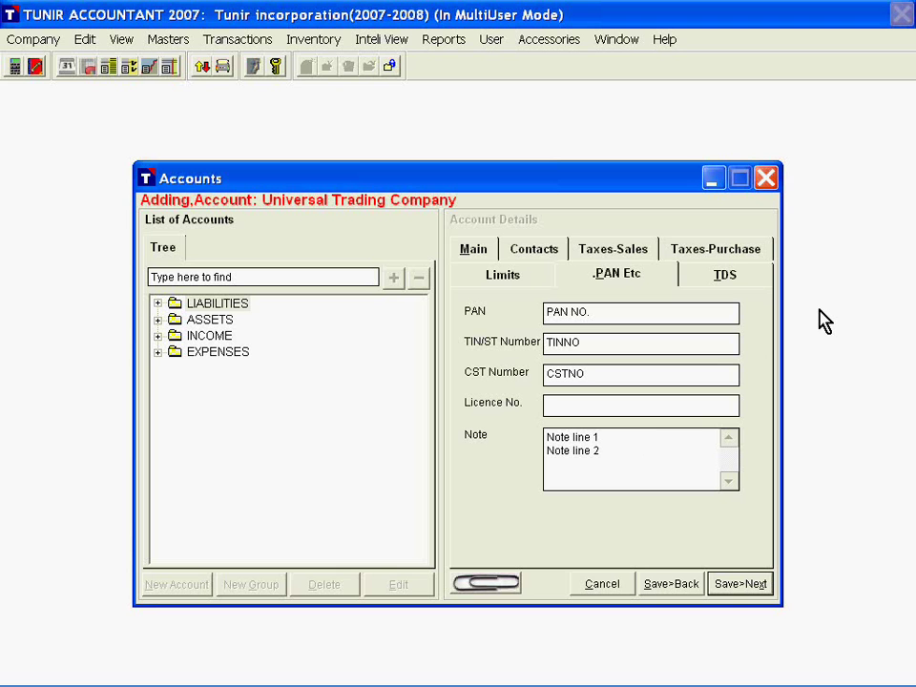
# Attach the Word file Acc Support Doc from the Documents folder to the account
pyautogui.click(737, 283)
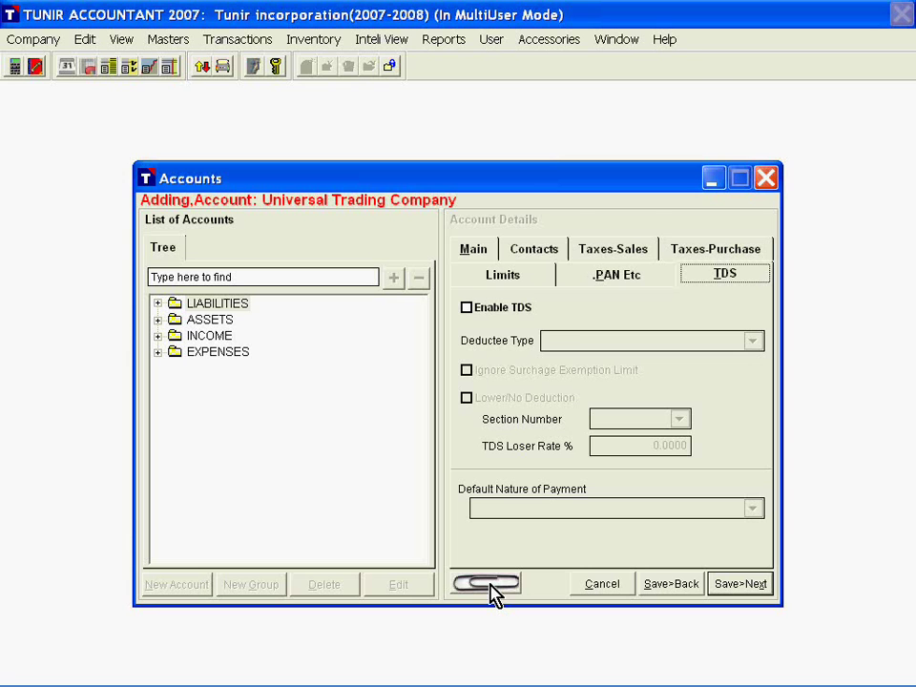
pyautogui.click(488, 586)
pyautogui.moveTo(317, 110); pyautogui.dragTo(417, 133)
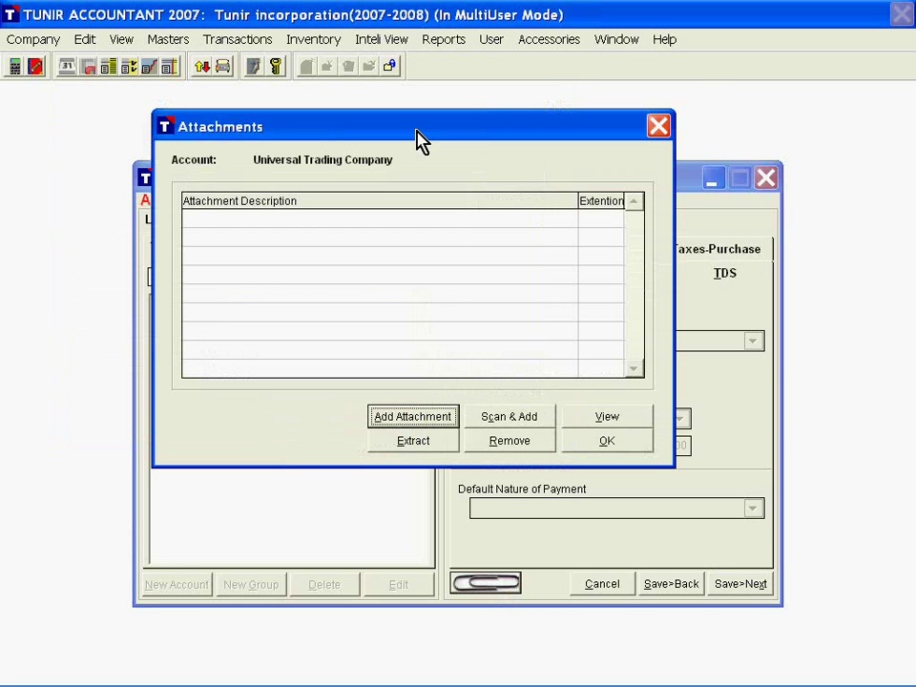
pyautogui.click(416, 429)
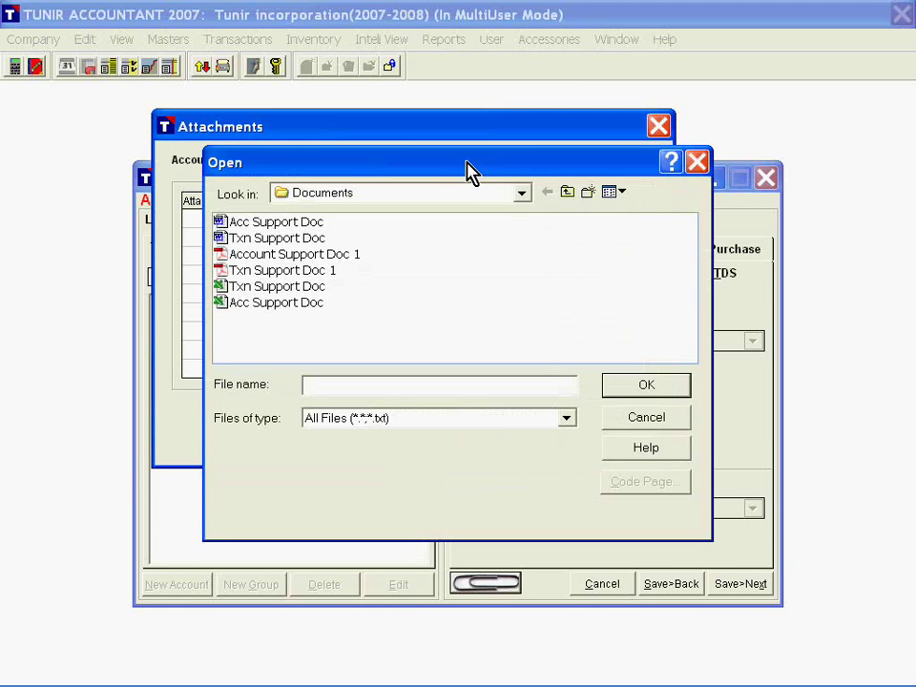
pyautogui.moveTo(468, 172); pyautogui.dragTo(671, 102)
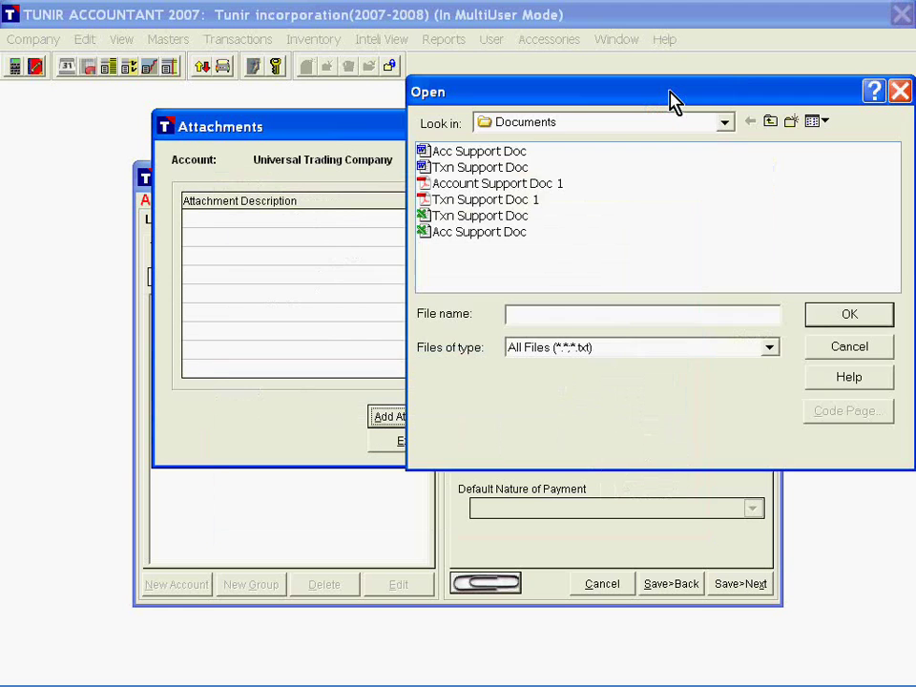
pyautogui.click(461, 153)
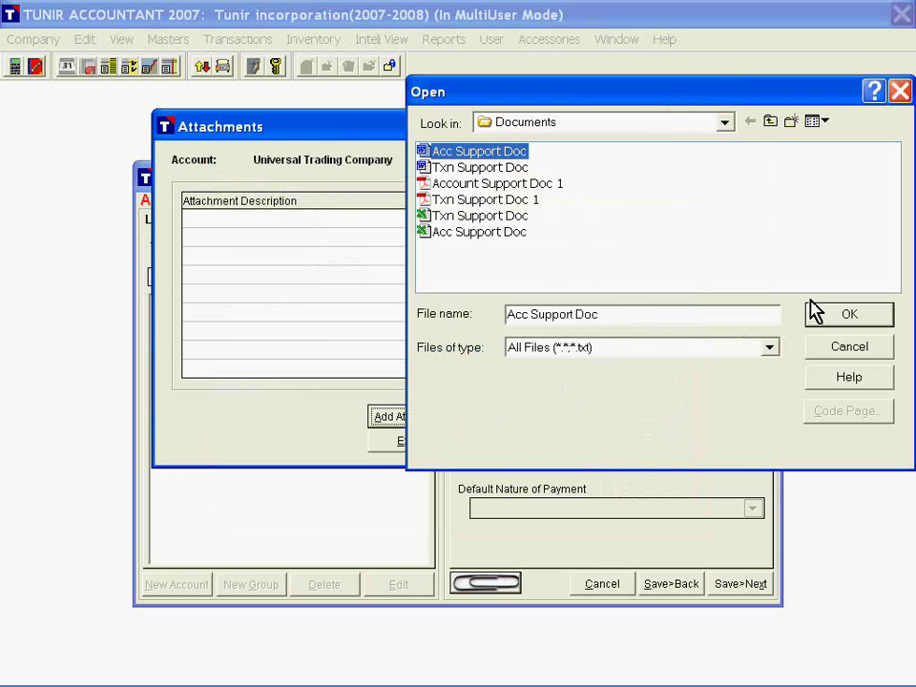
pyautogui.click(844, 323)
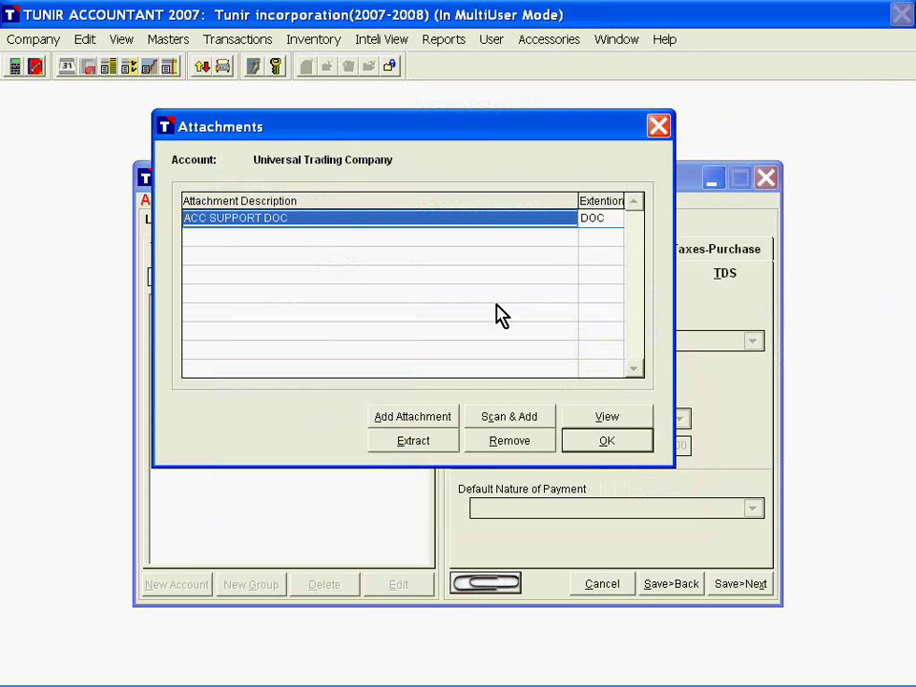
# Attach the PDF Account Support Doc 1 and the Excel file Acc Support Doc to the account
pyautogui.click(412, 416)
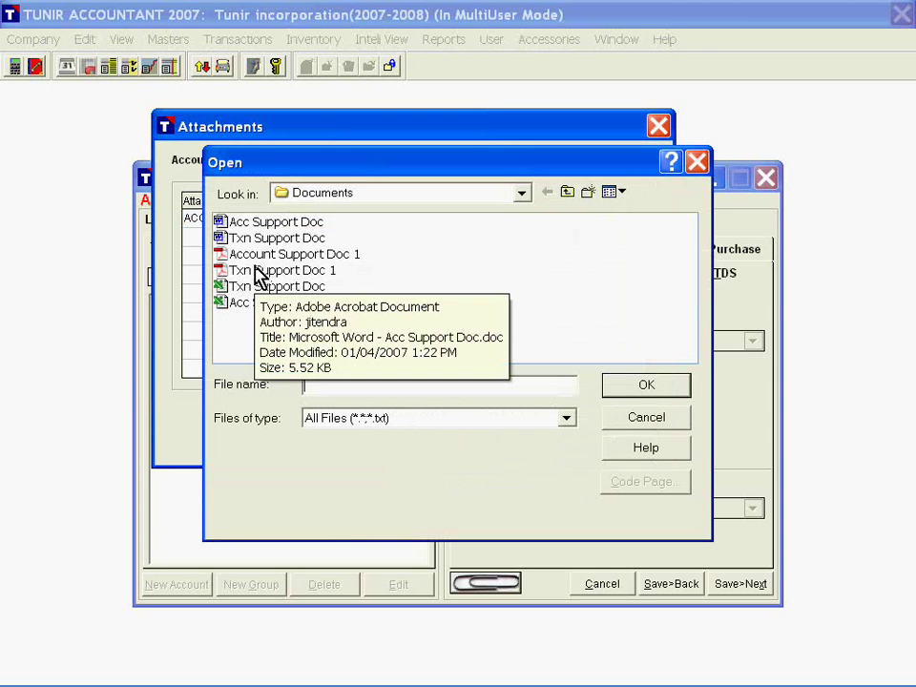
pyautogui.click(286, 254)
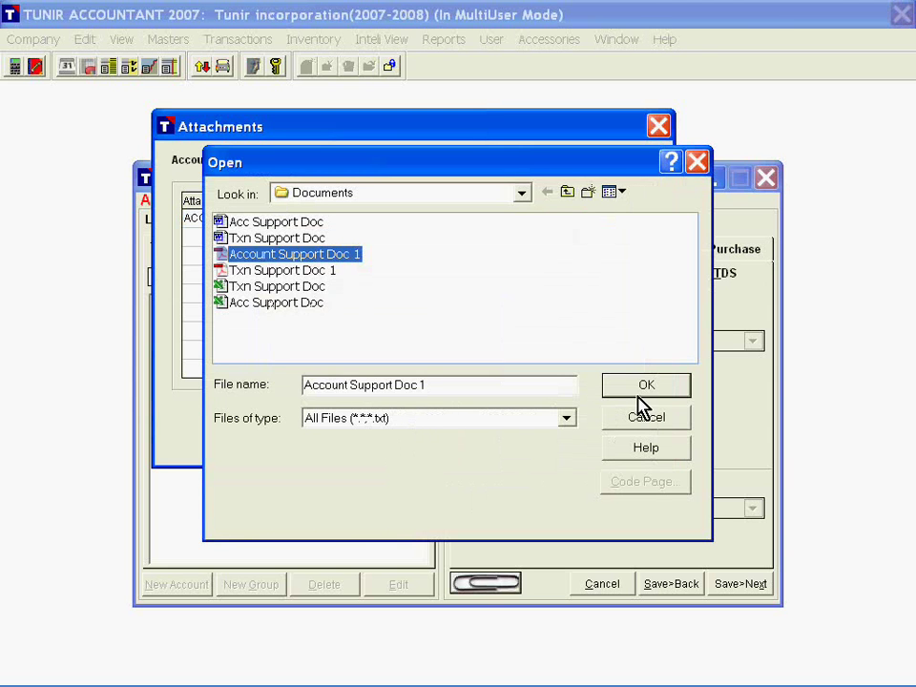
pyautogui.click(643, 390)
pyautogui.click(408, 420)
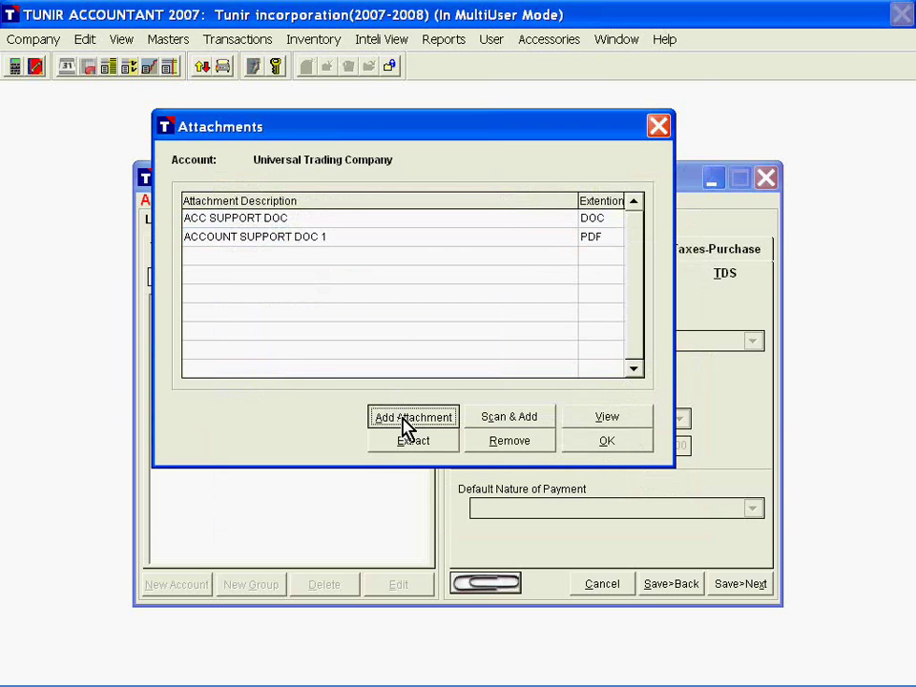
pyautogui.click(286, 303)
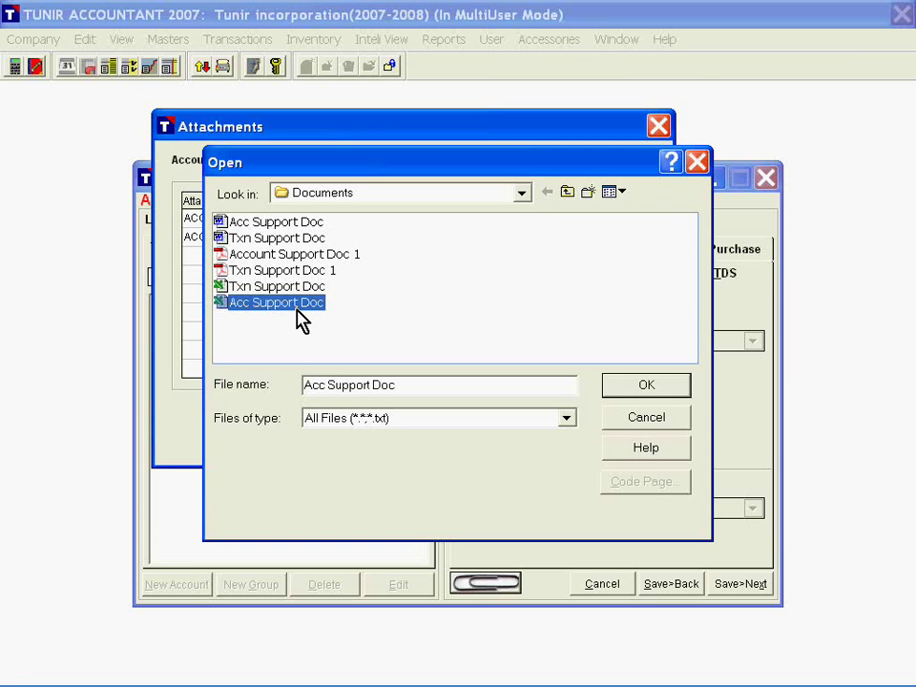
pyautogui.doubleClick(297, 306)
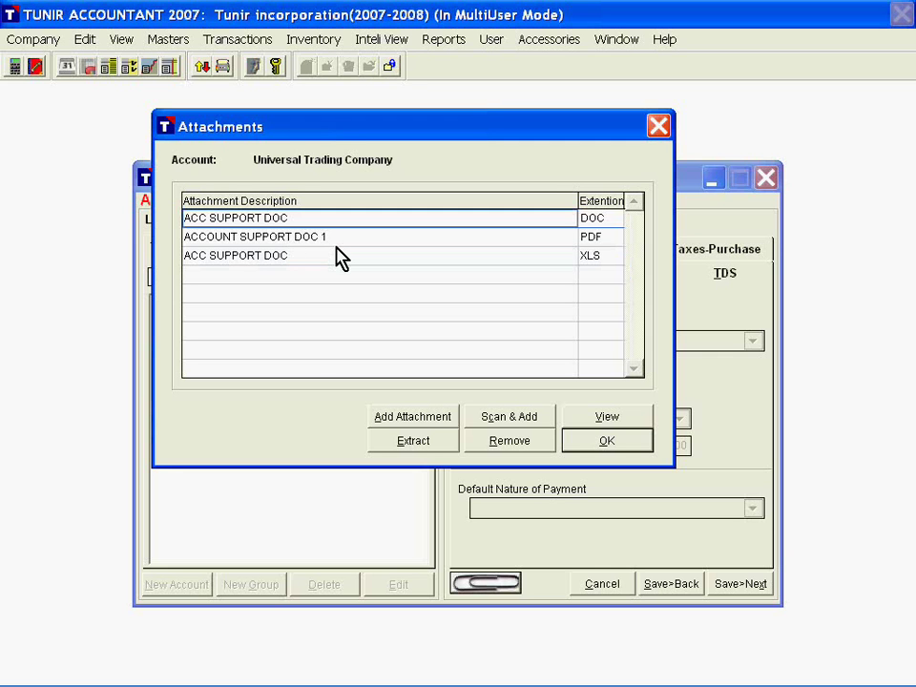
# Open the attached Word document and the attached PDF from the attachment list to check their contents, closing each one
pyautogui.click(270, 237)
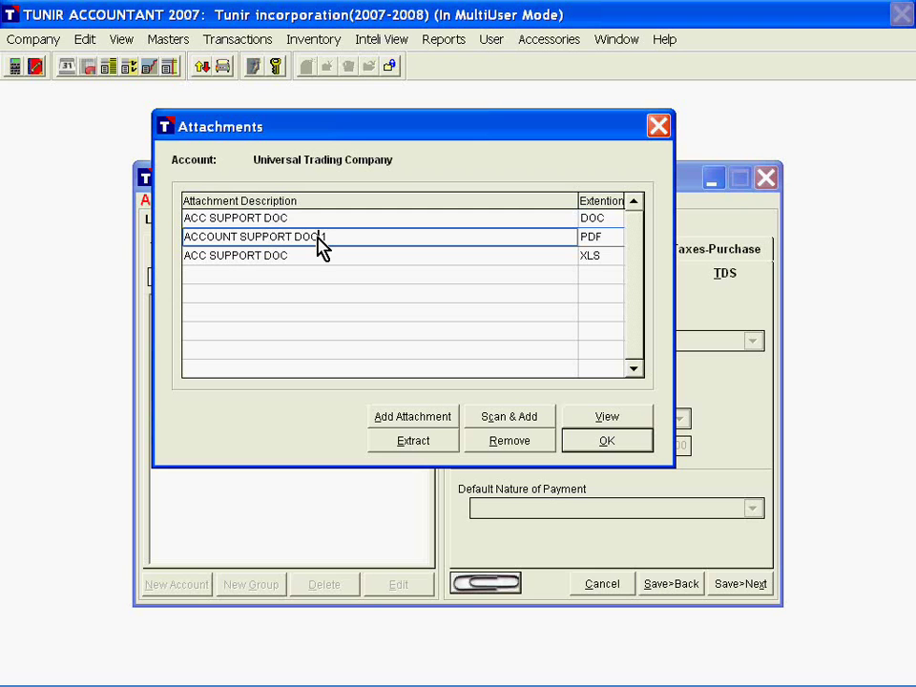
pyautogui.click(603, 225)
pyautogui.click(595, 259)
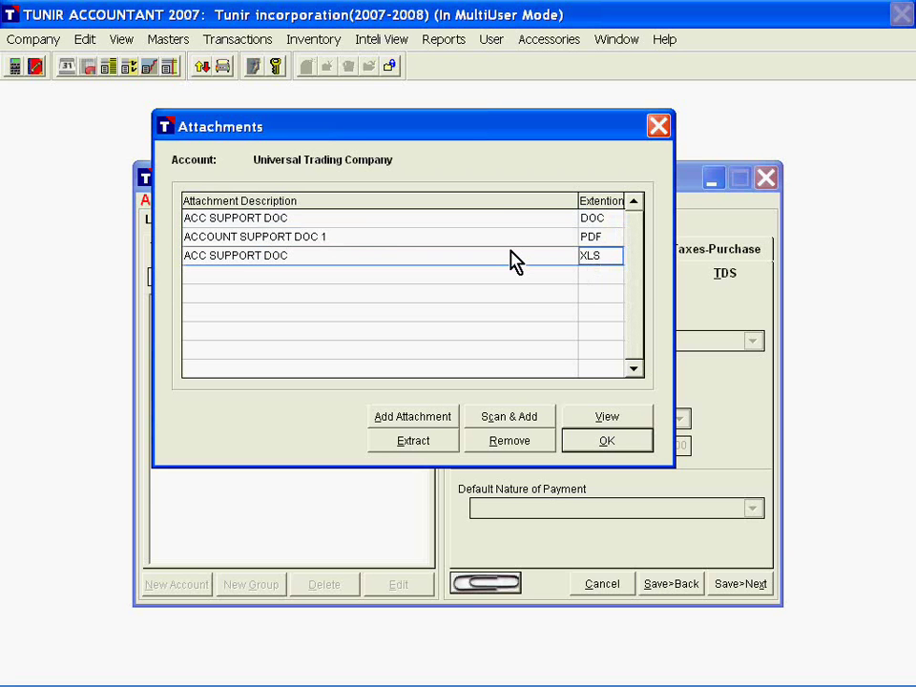
pyautogui.click(335, 239)
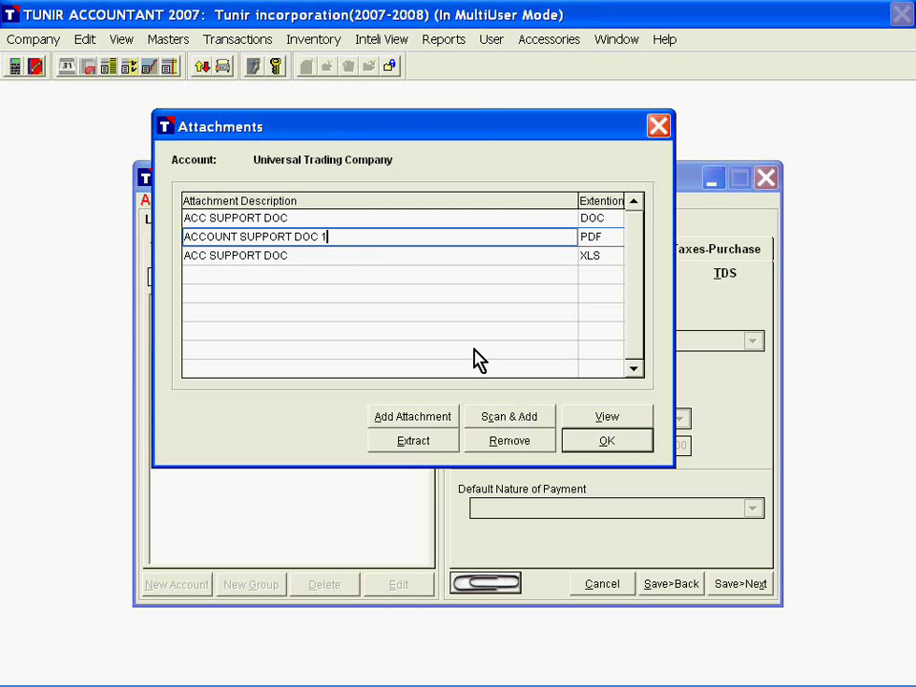
pyautogui.click(274, 220)
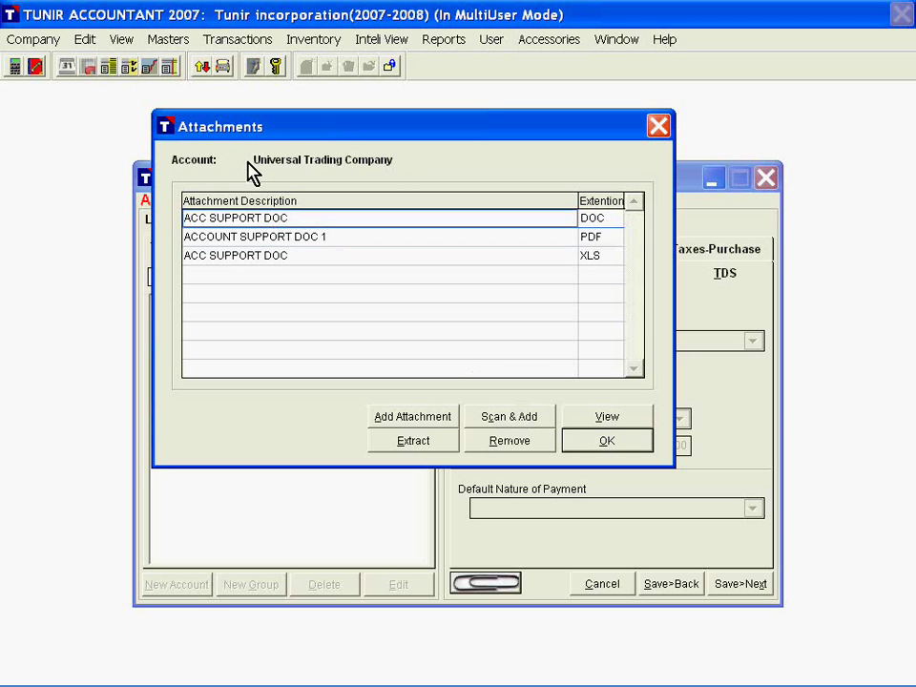
pyautogui.doubleClick(231, 220)
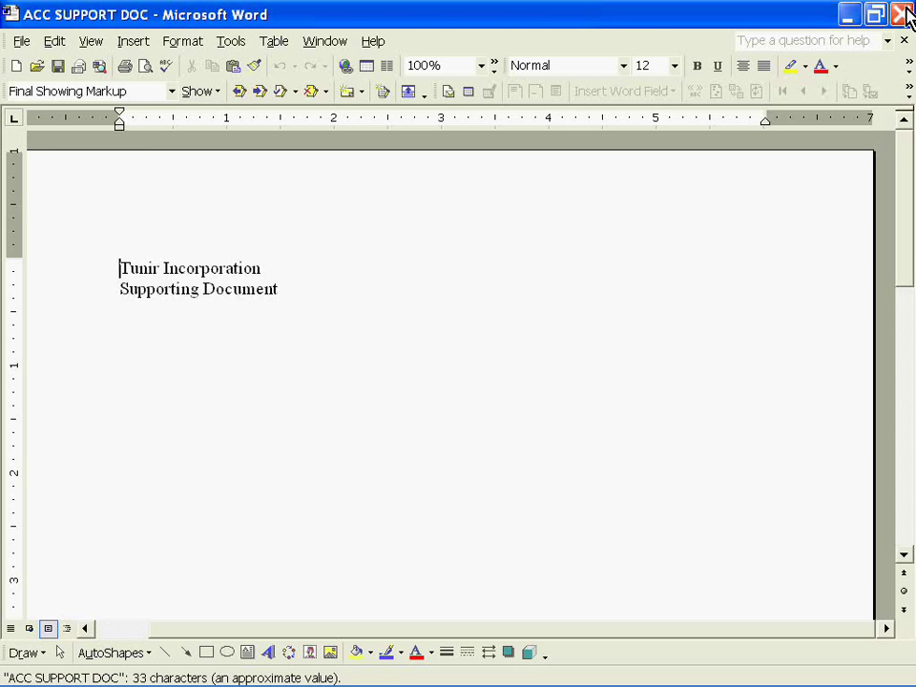
pyautogui.click(902, 14)
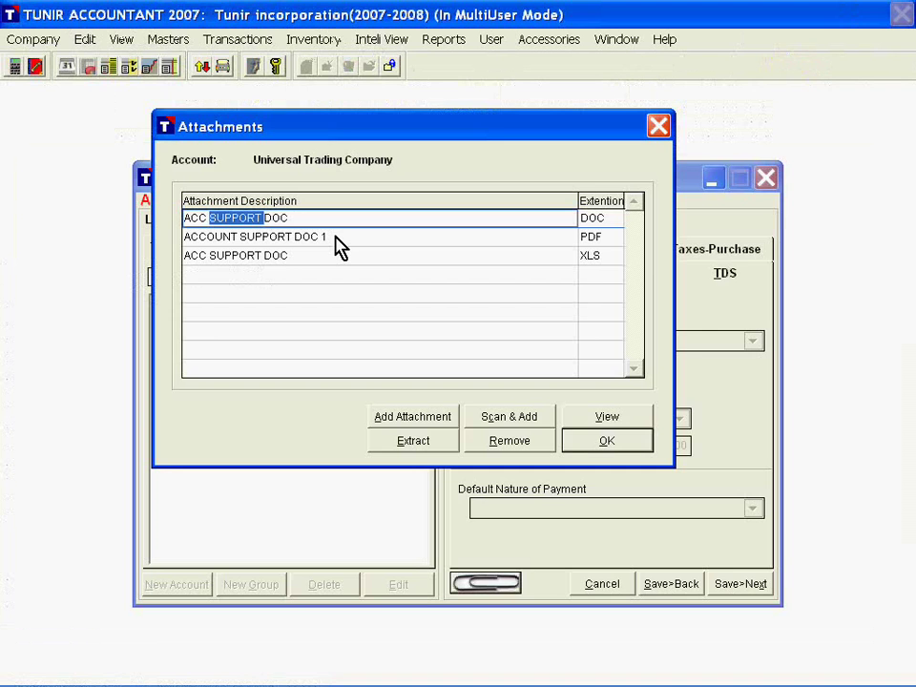
pyautogui.click(264, 239)
pyautogui.doubleClick(267, 246)
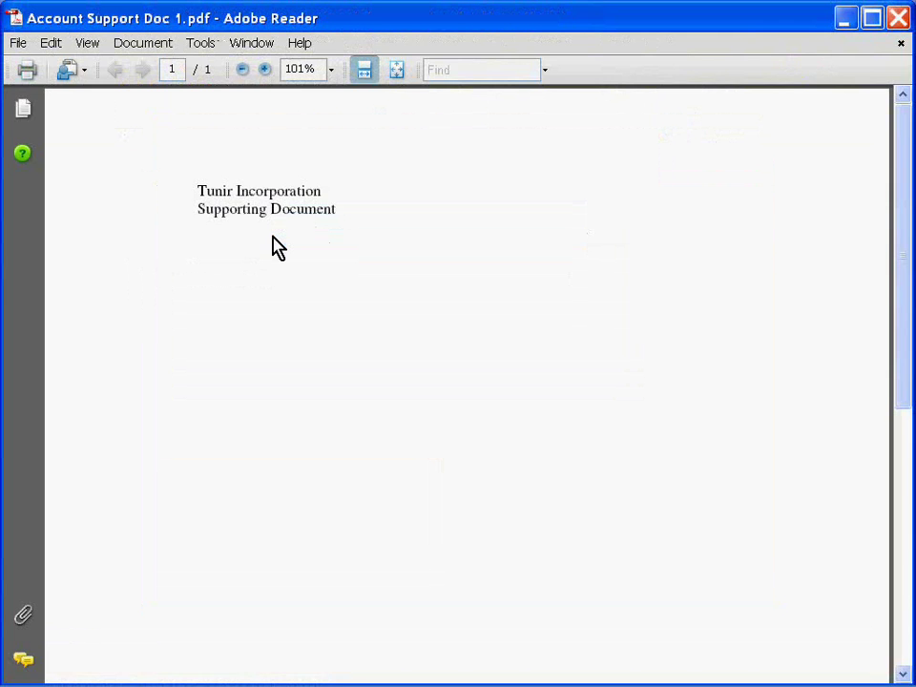
pyautogui.click(899, 17)
# Confirm the attachments and save the Universal Trading Company account, continuing to a new blank account entry
pyautogui.click(595, 442)
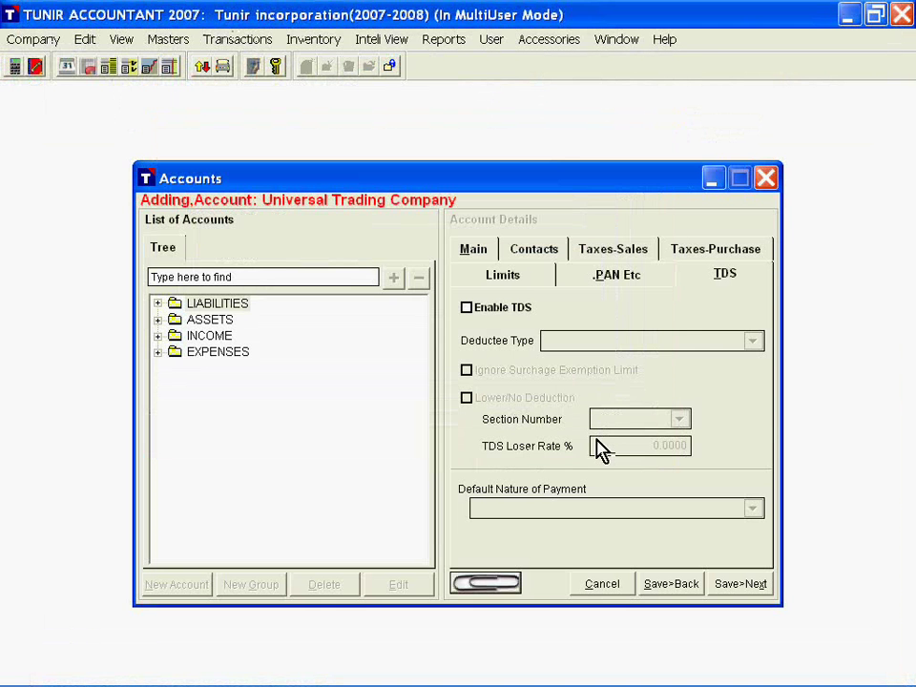
pyautogui.click(741, 584)
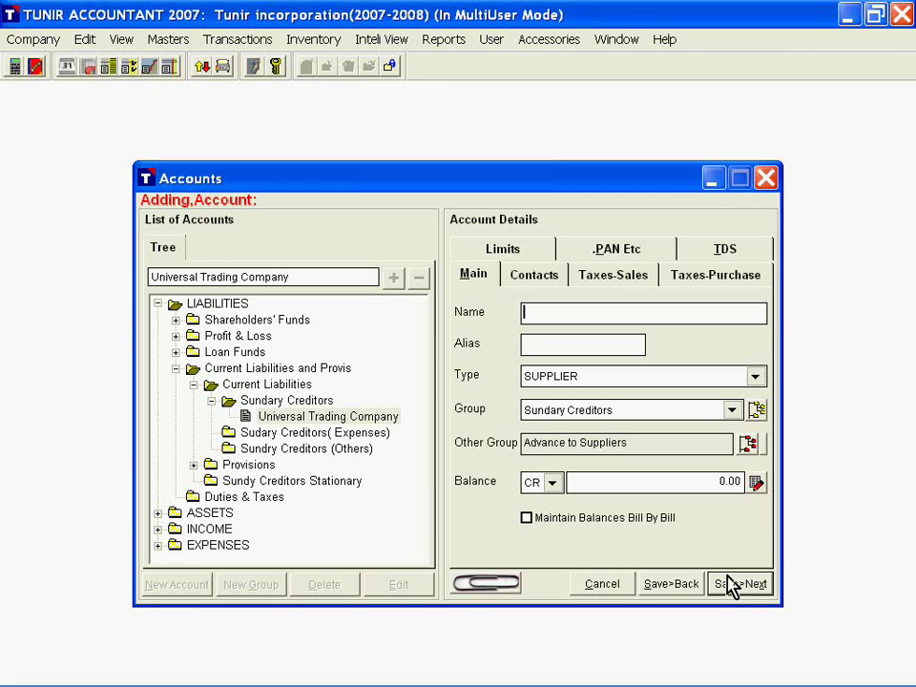